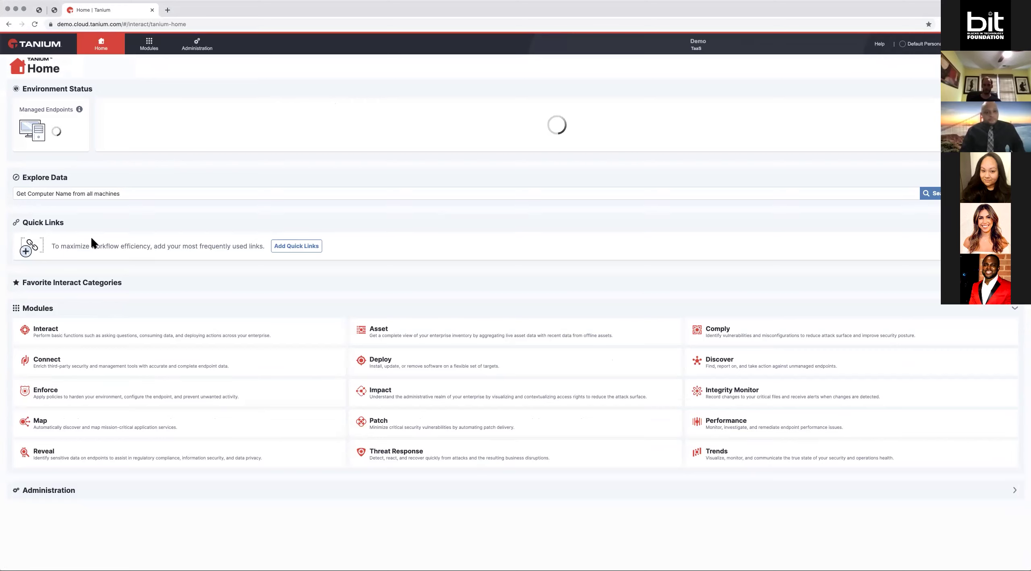
Query Computer Name from all machines, and replace the question with Installed Applications from all machines with Operating System containing Windows.
key(Return)
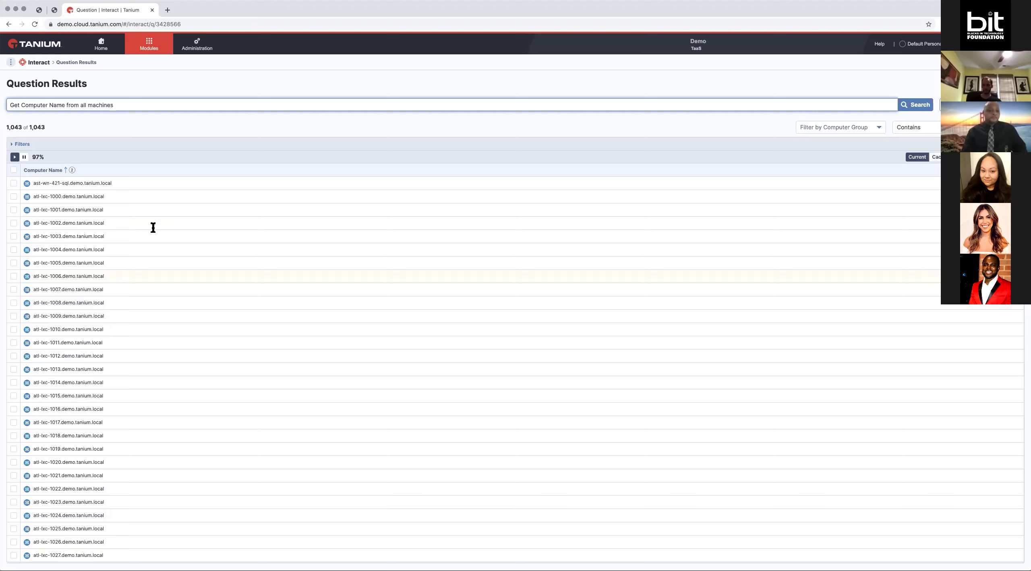
triple_click(145, 106)
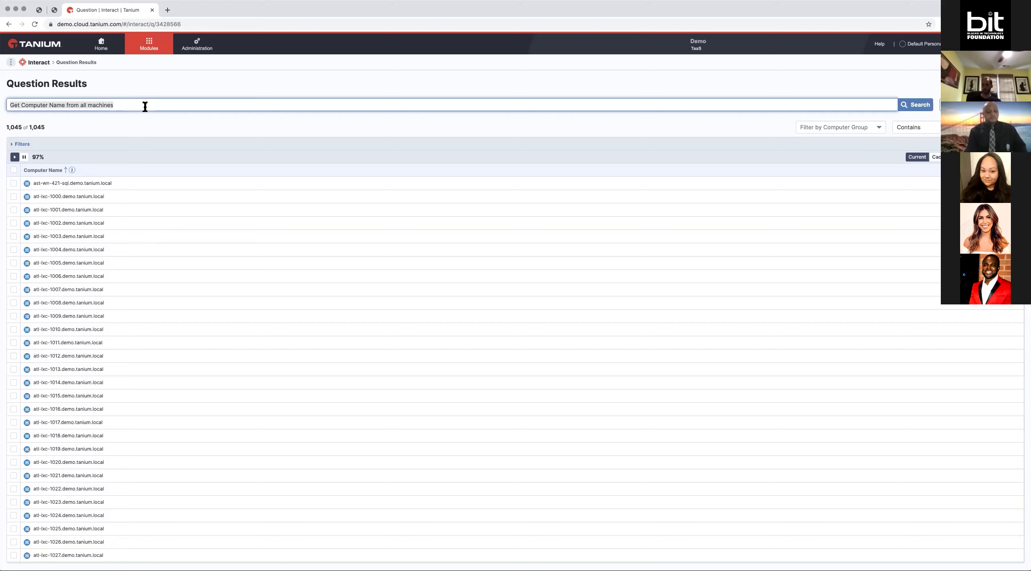
triple_click(145, 106)
text(get installed applications)
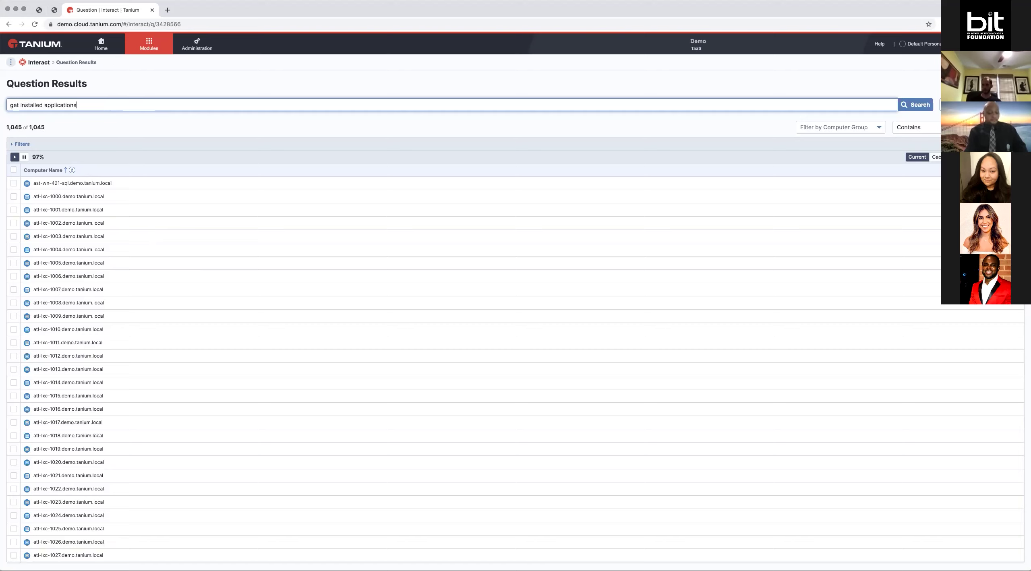
text( from all computers)
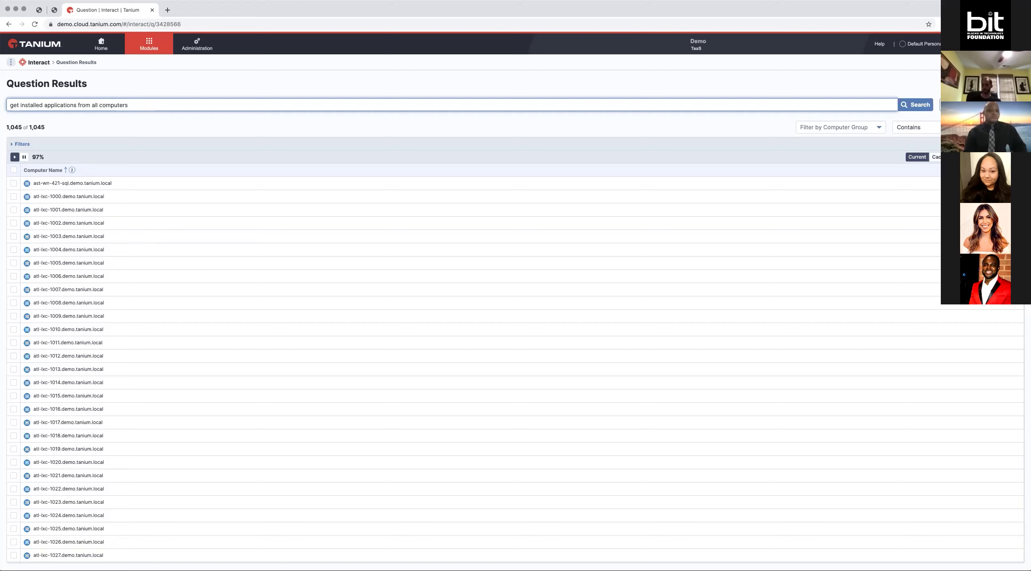
text( with Operating System C contains WIndows)
click(78, 151)
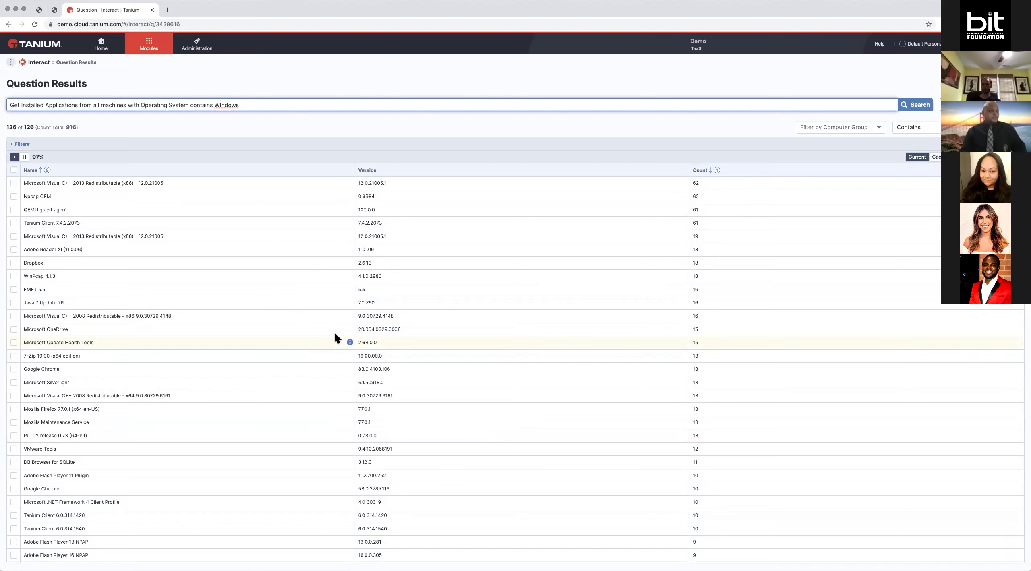
Open the interfaces dashboard of the Discover module and examine the manufacturer chart and the interface table.
click(96, 46)
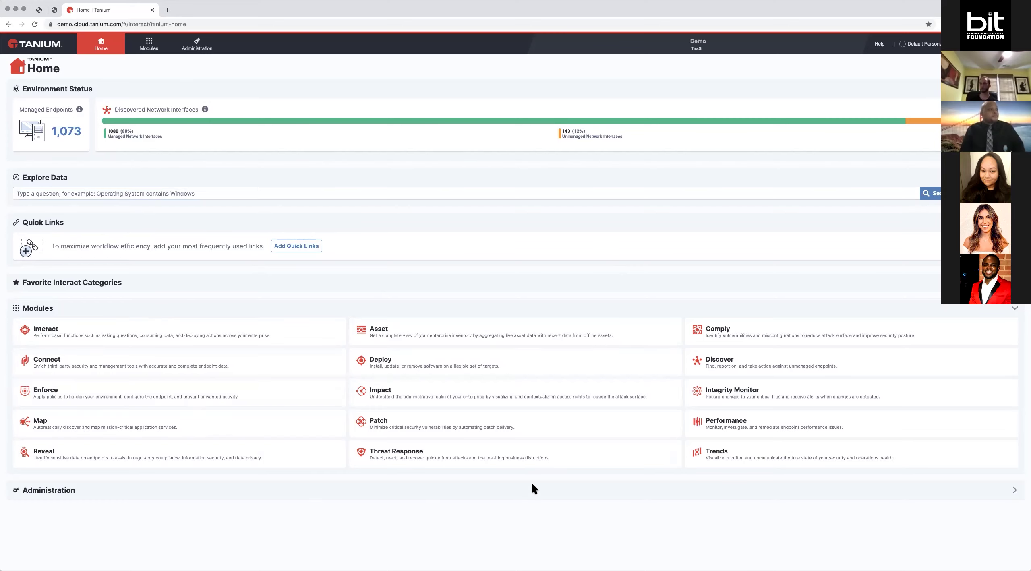
click(763, 367)
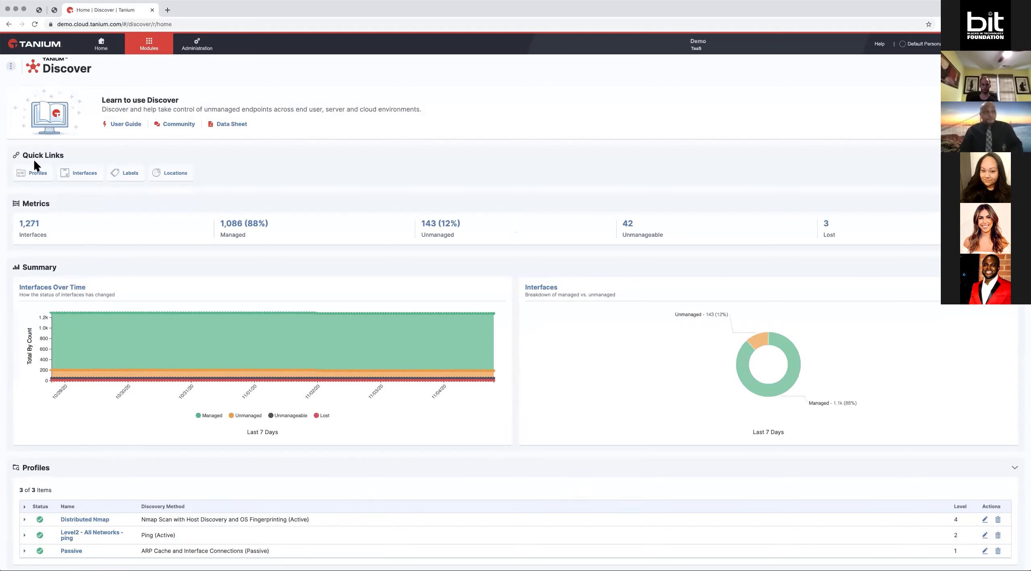
click(85, 178)
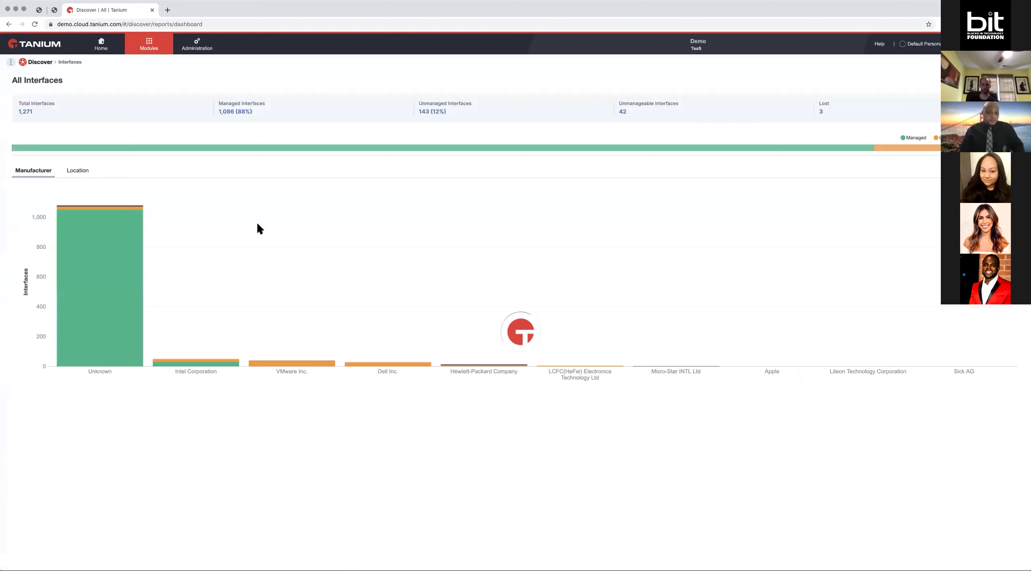
scroll(258, 229, down, 1)
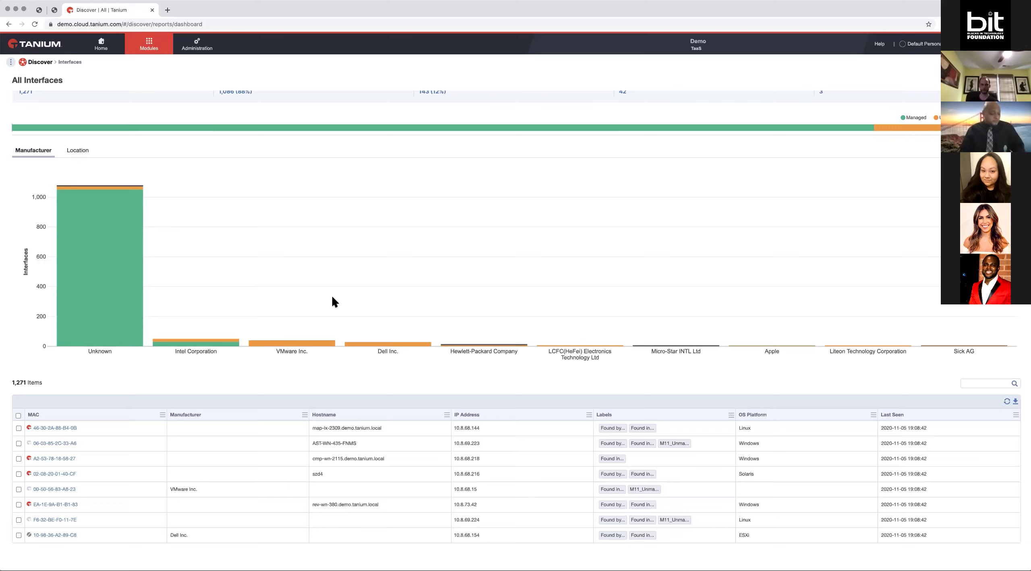
scroll(319, 448, down, 3)
scroll(317, 455, up, 3)
scroll(332, 245, up, 2)
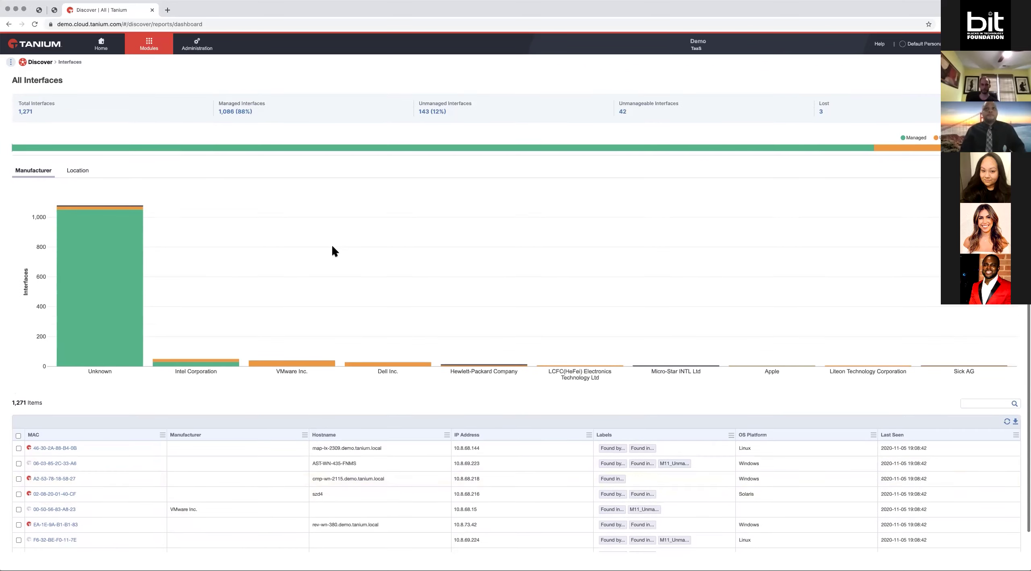
Open the full list behind the Total Interfaces metric and look through the discovered interfaces.
click(23, 111)
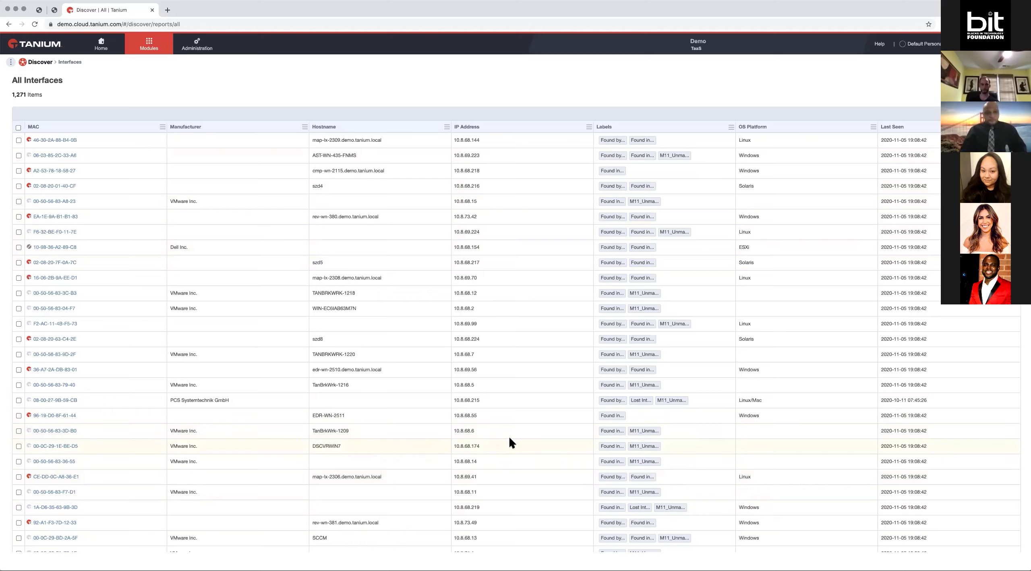
scroll(509, 436, down, 3)
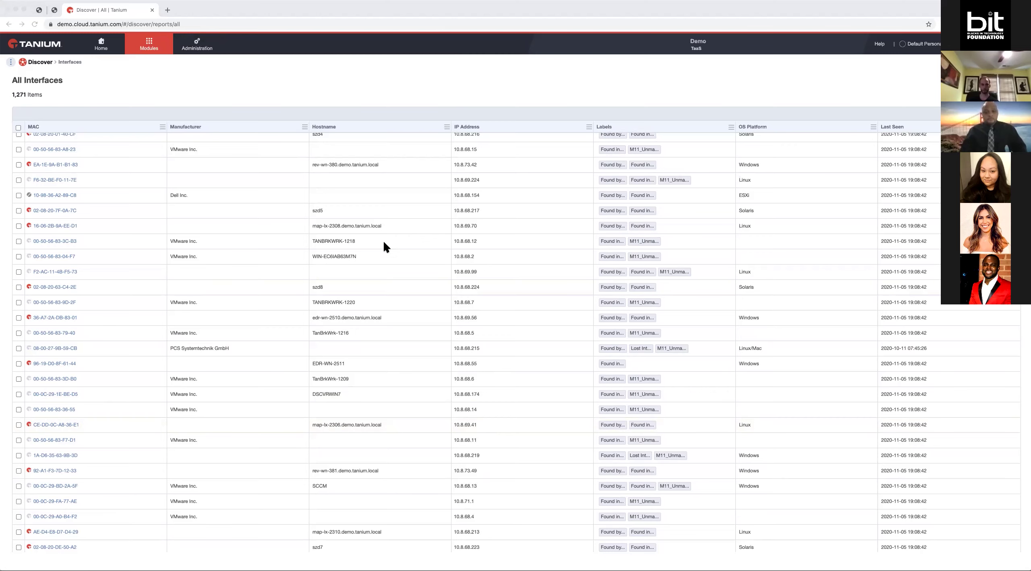
click(262, 93)
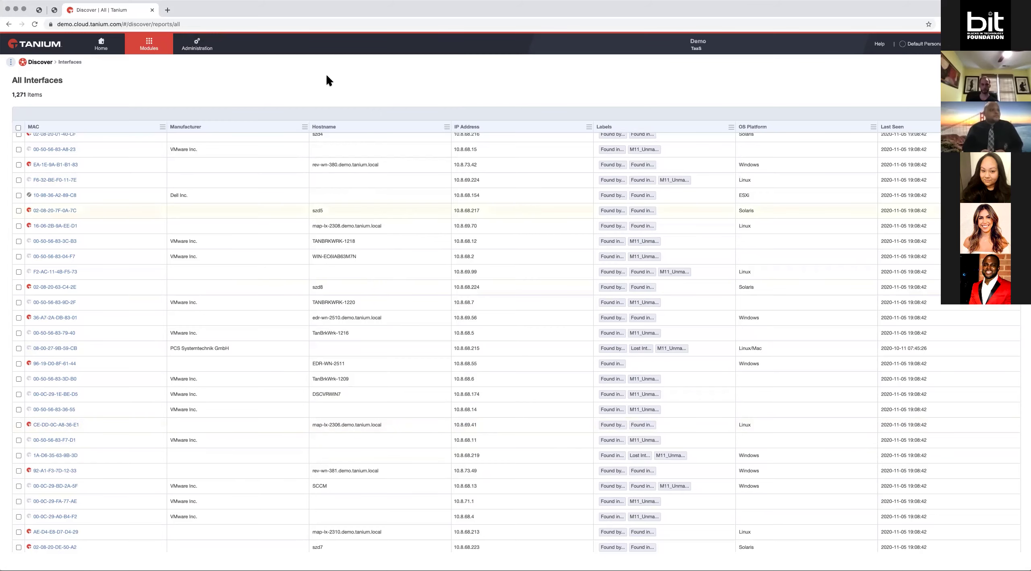
Open the All Assets report from the Asset module's reports.
click(103, 49)
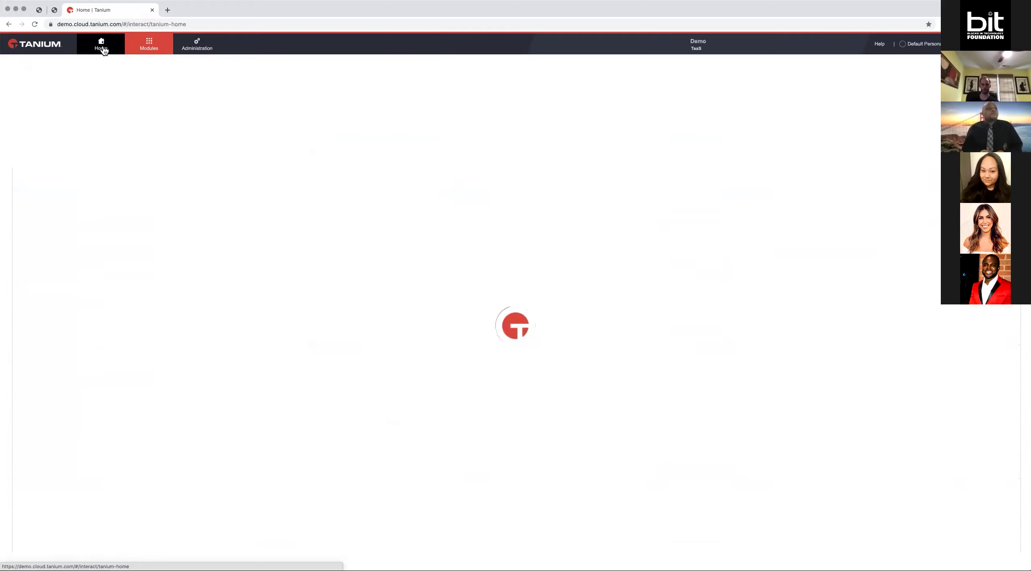
click(149, 45)
click(150, 80)
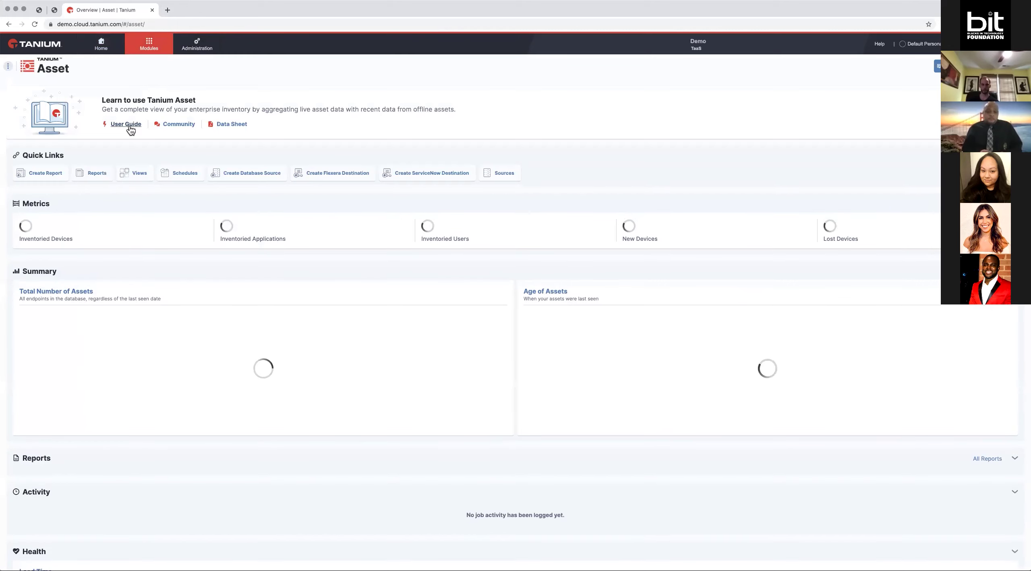
click(93, 174)
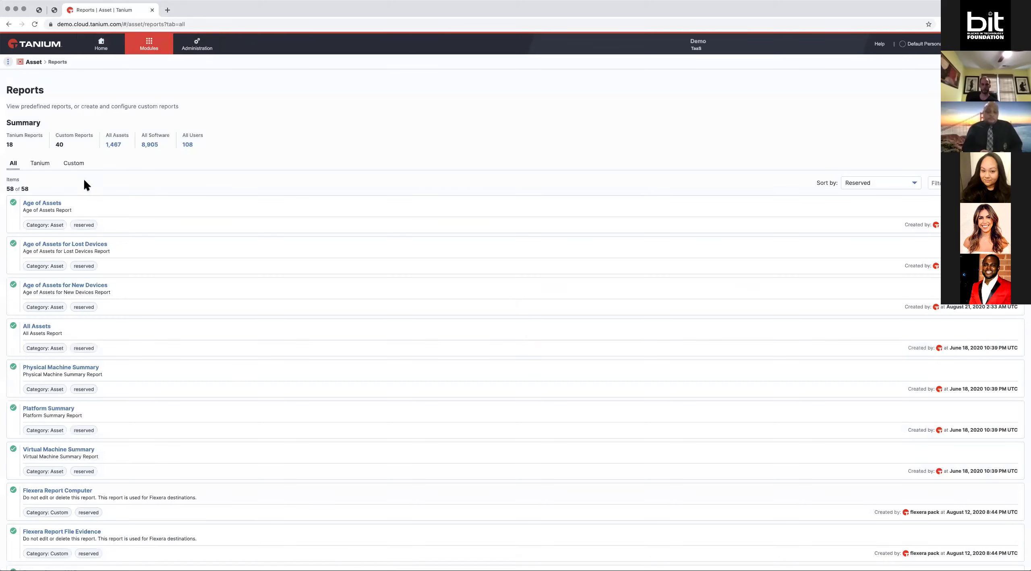
click(37, 327)
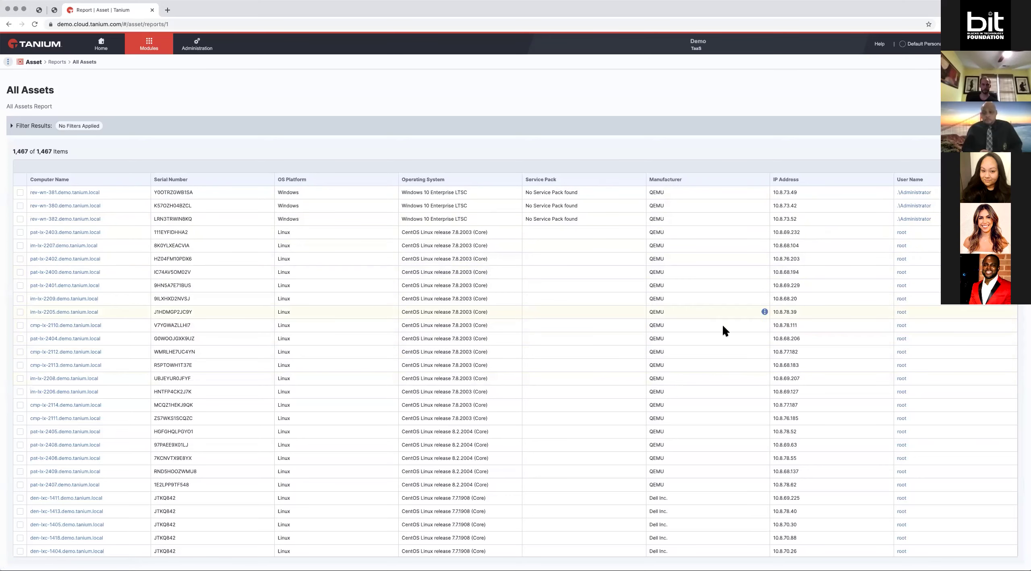
Sort the All Assets report by User Name and look through the sorted assets.
scroll(733, 336, down, 10)
click(910, 180)
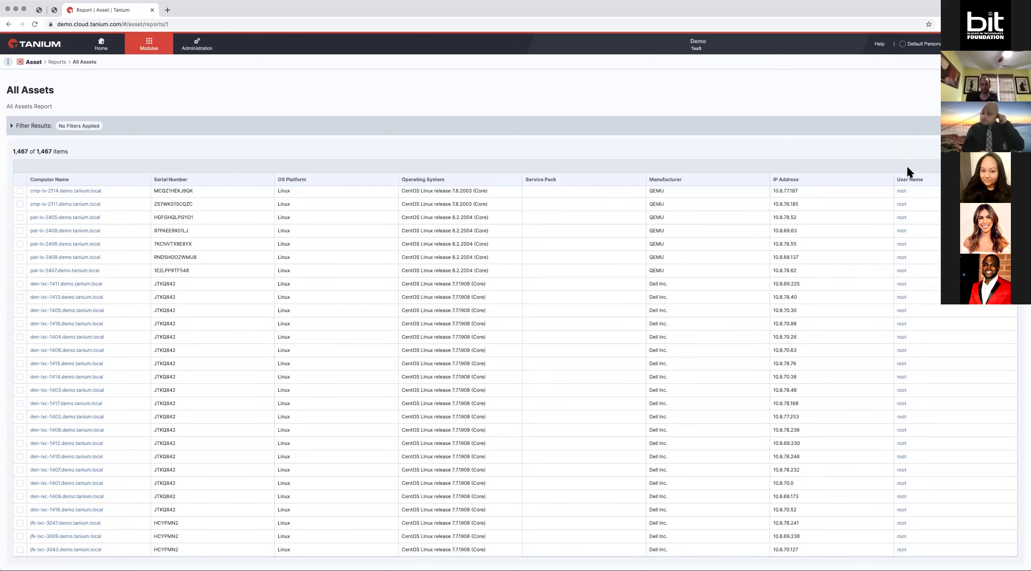
scroll(913, 282, down, 7)
scroll(916, 430, down, 2)
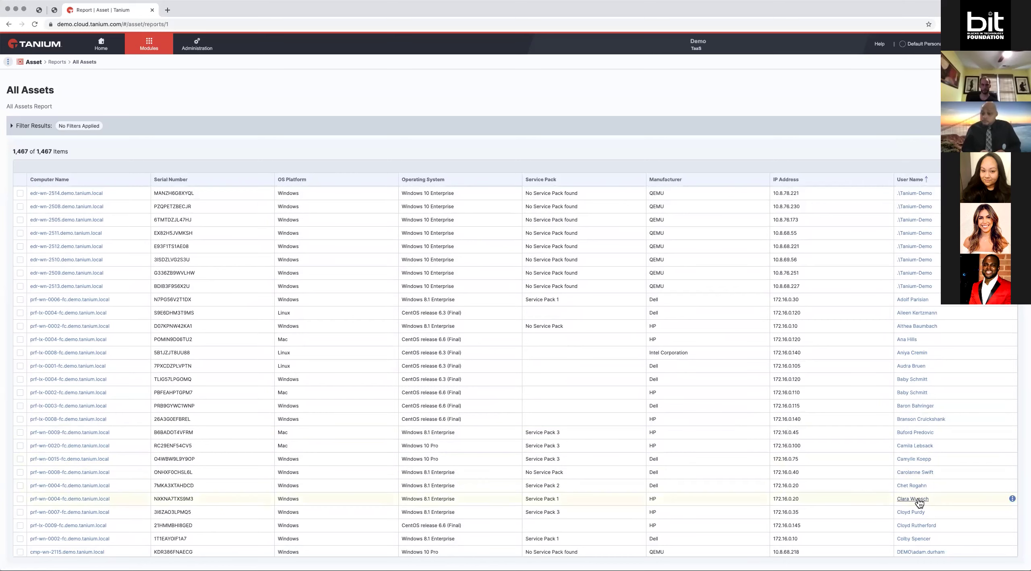
Open the user details for the HP machine prf-wn-0004-fc and review its installed applications and network adapters.
click(917, 499)
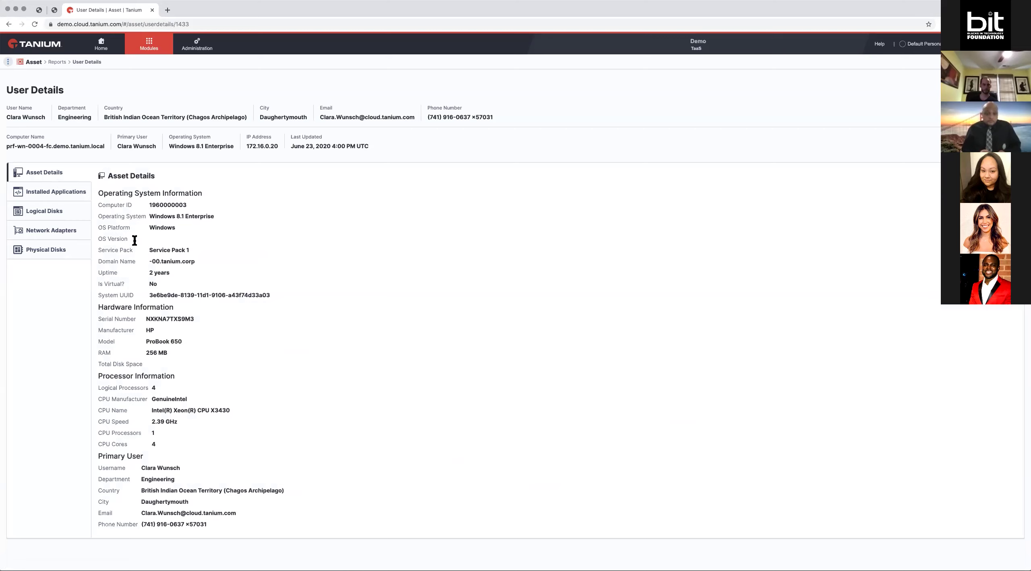
click(52, 192)
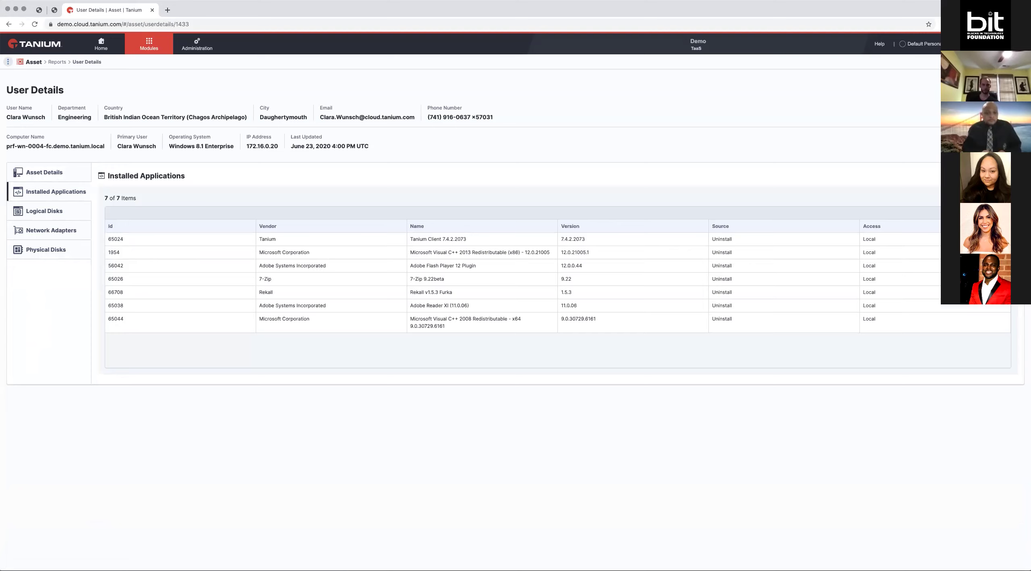
click(37, 230)
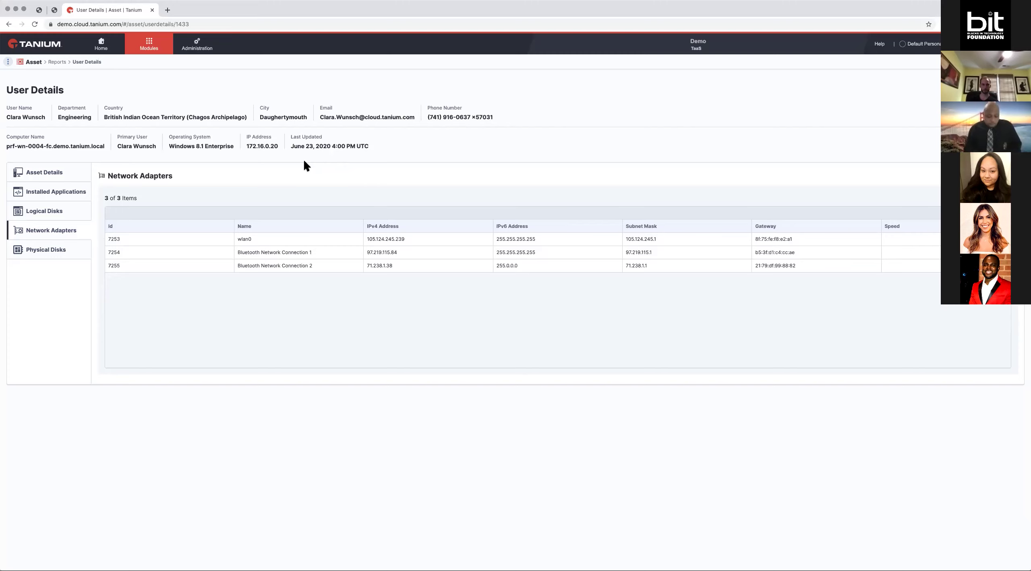
Open the All Microsoft Software report and drill down to the machines with Microsoft OneDrive version 20.064.0329.0008.
click(57, 63)
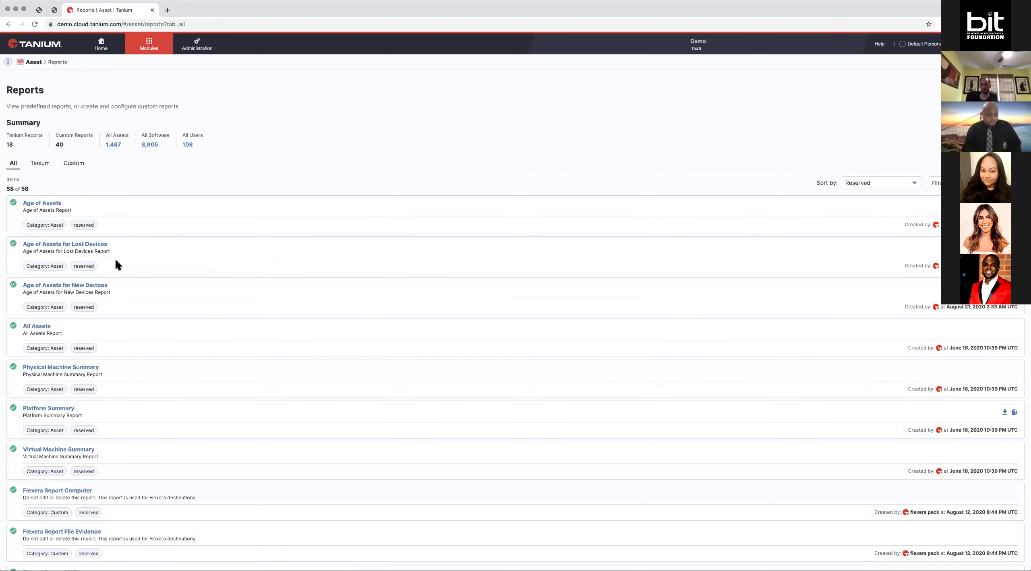
scroll(148, 327, down, 1)
scroll(149, 328, down, 10)
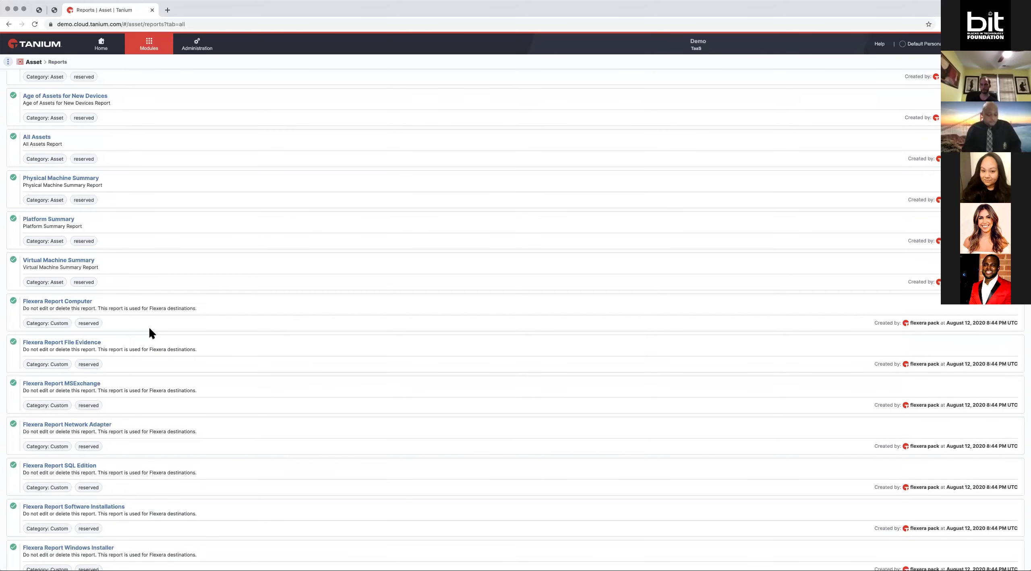
scroll(148, 327, down, 1)
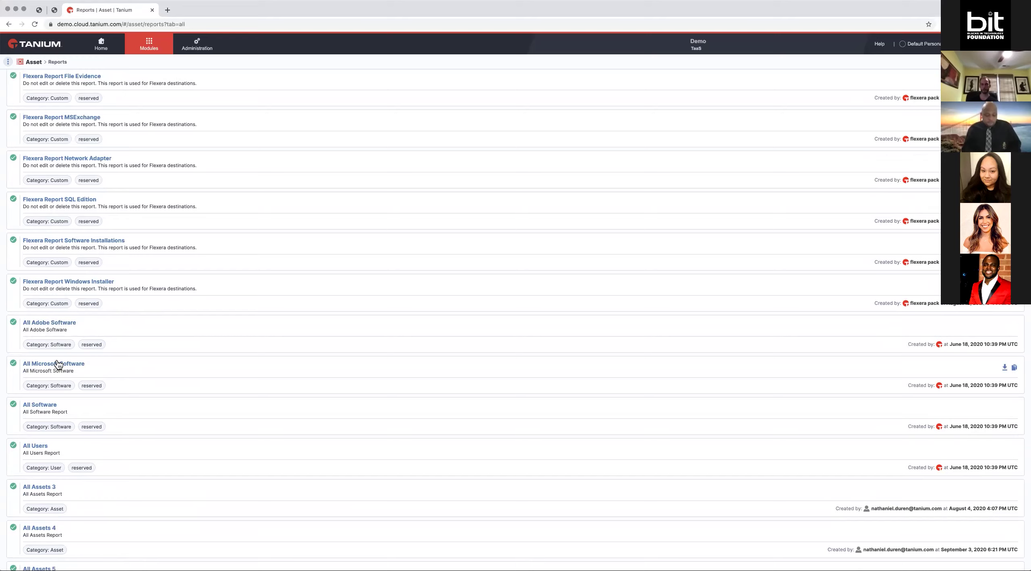
click(79, 364)
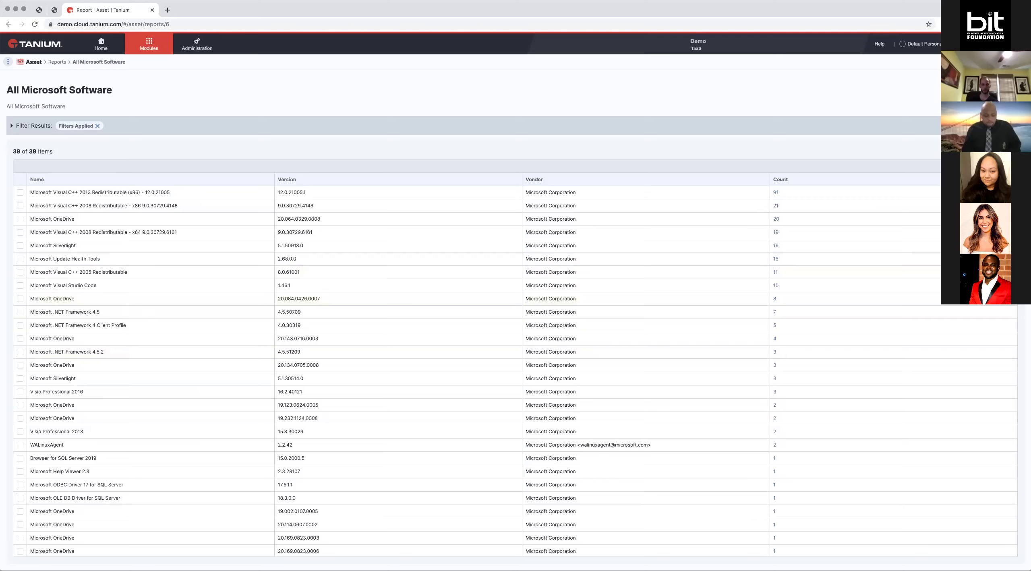
click(776, 220)
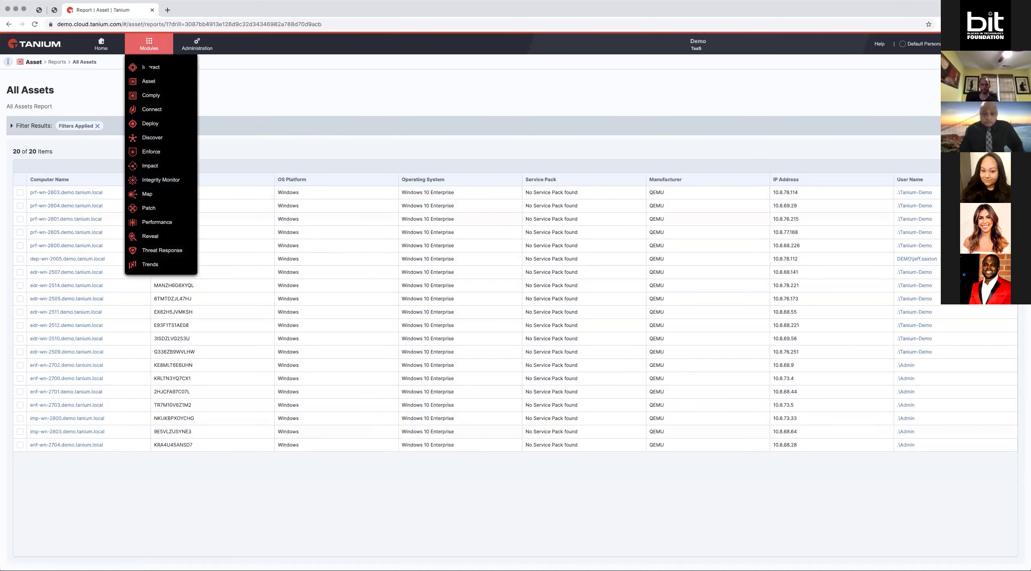
Open the predefined package gallery in the Deploy module.
mouse_move(149, 43)
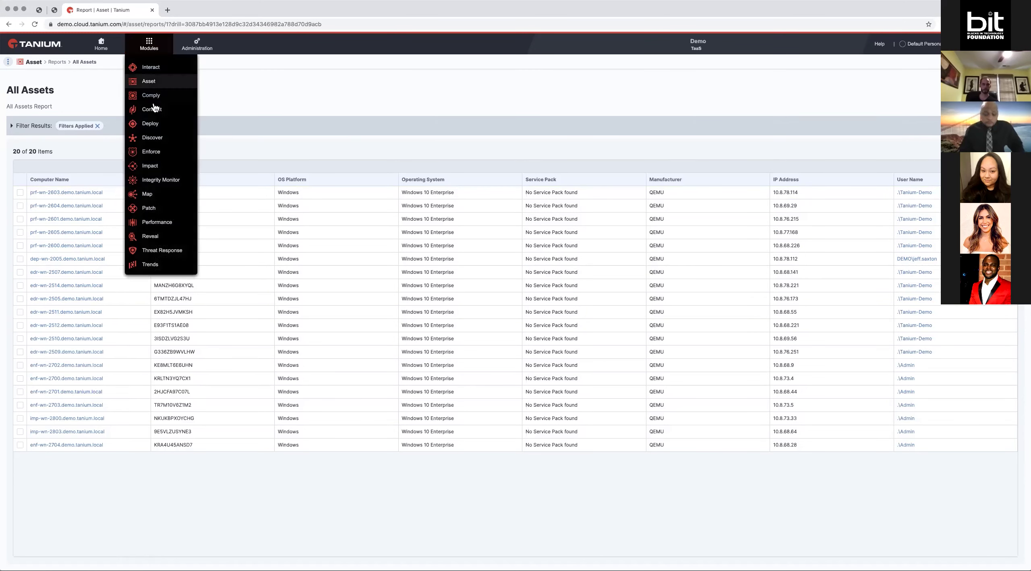
click(160, 124)
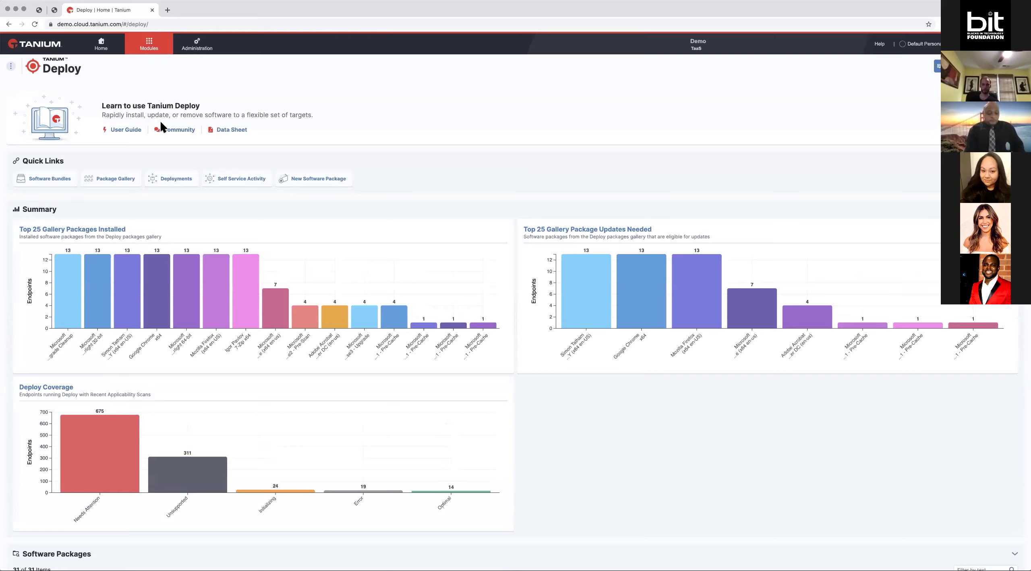
click(114, 179)
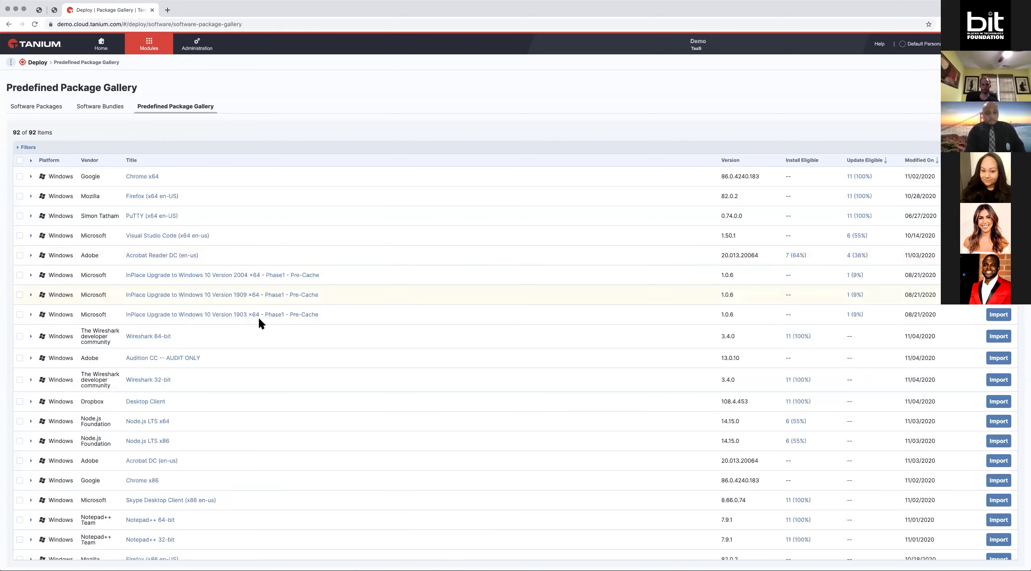
Expand the Google Chrome x86 and Zoom packages in the gallery to review their applicability and package details.
click(31, 481)
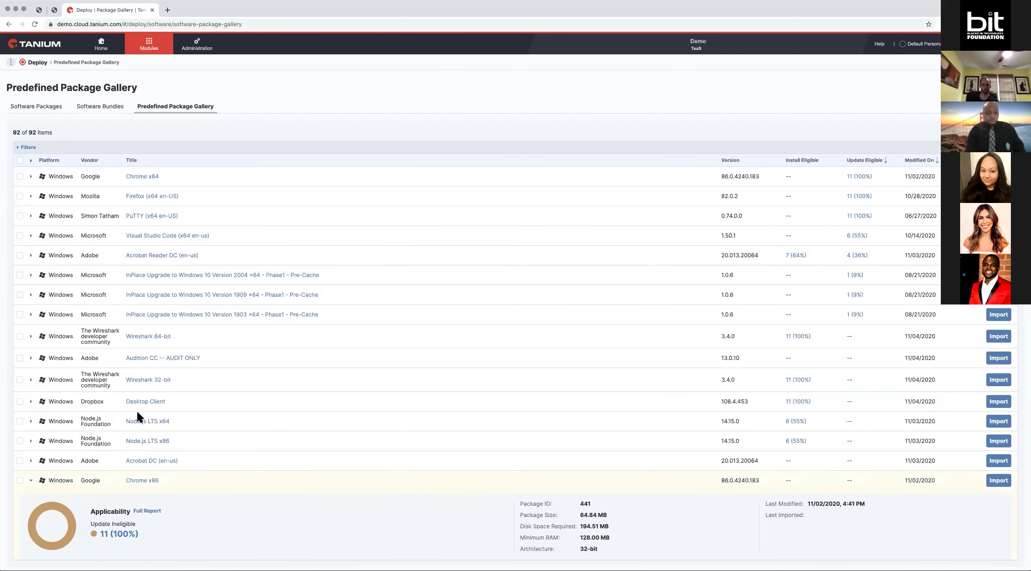
scroll(138, 417, down, 2)
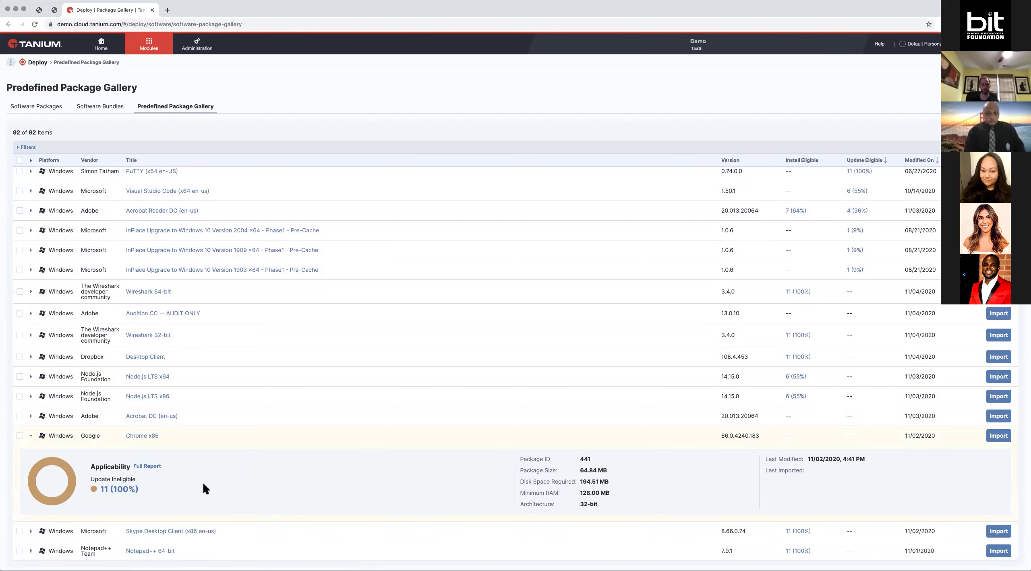
scroll(204, 484, down, 1)
scroll(201, 486, down, 8)
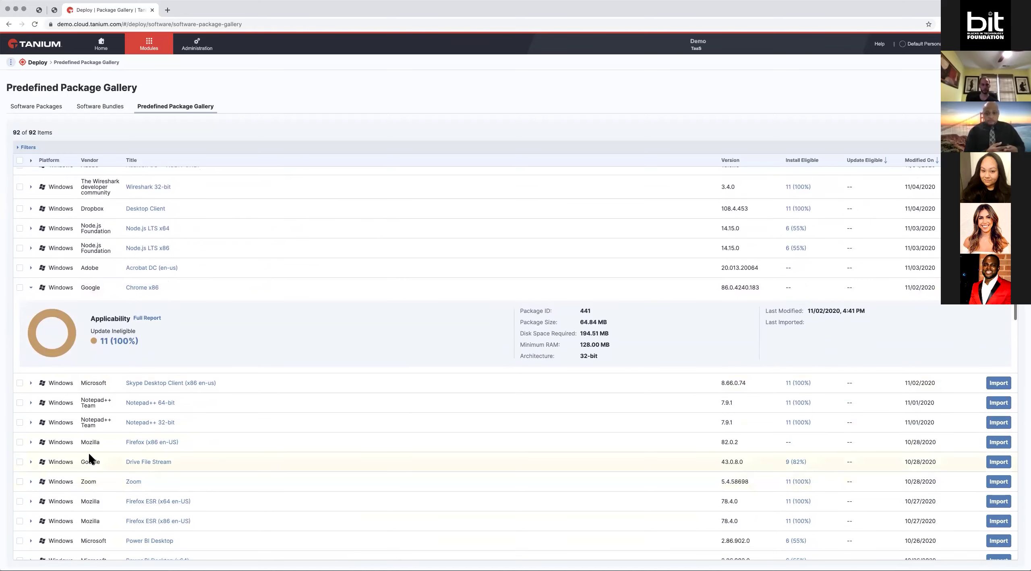
click(30, 482)
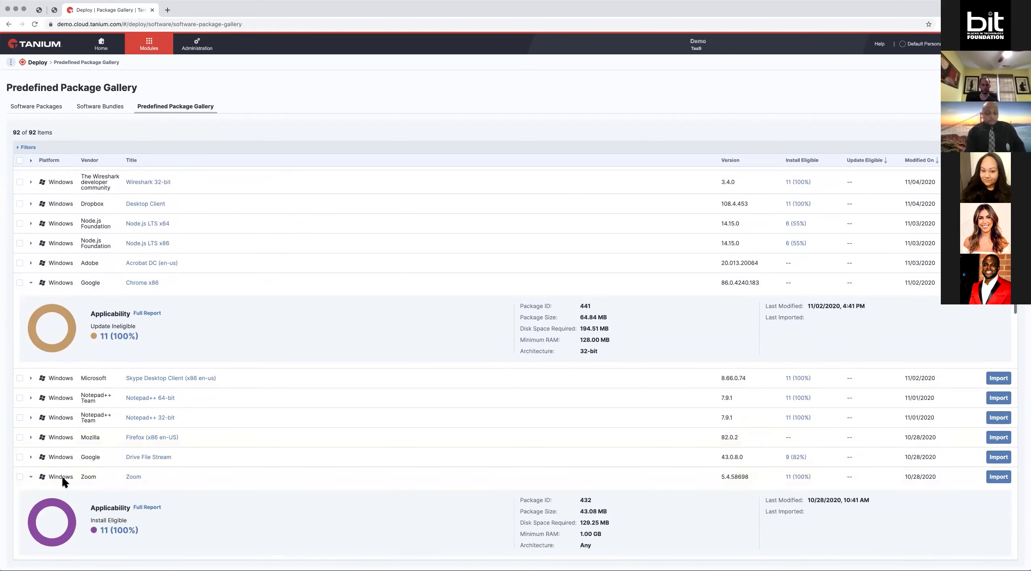
scroll(62, 478, down, 3)
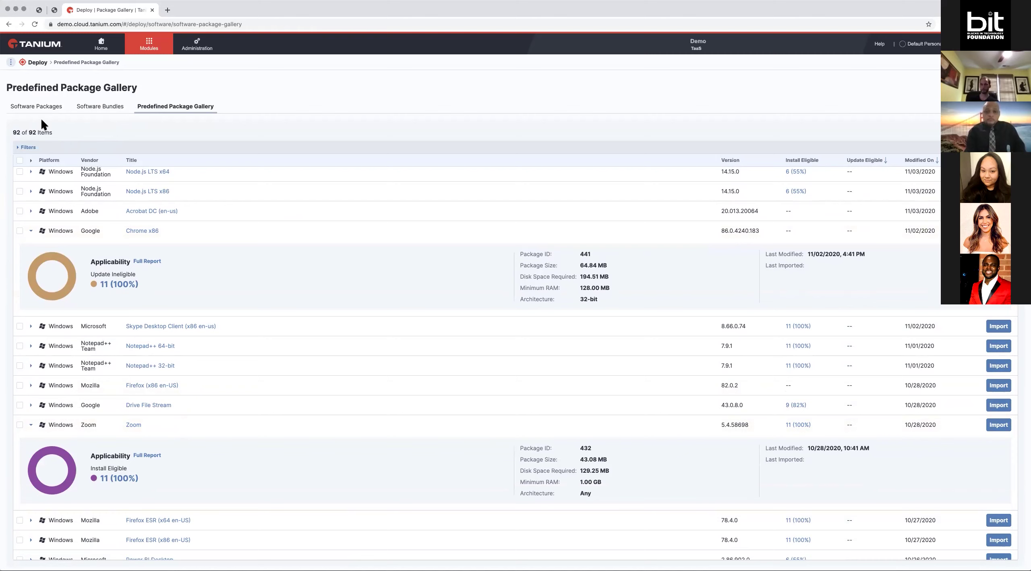
Open the details of the Google Chrome x64 83.0.4103.106 package from the software packages list to review its deploy operations.
click(35, 107)
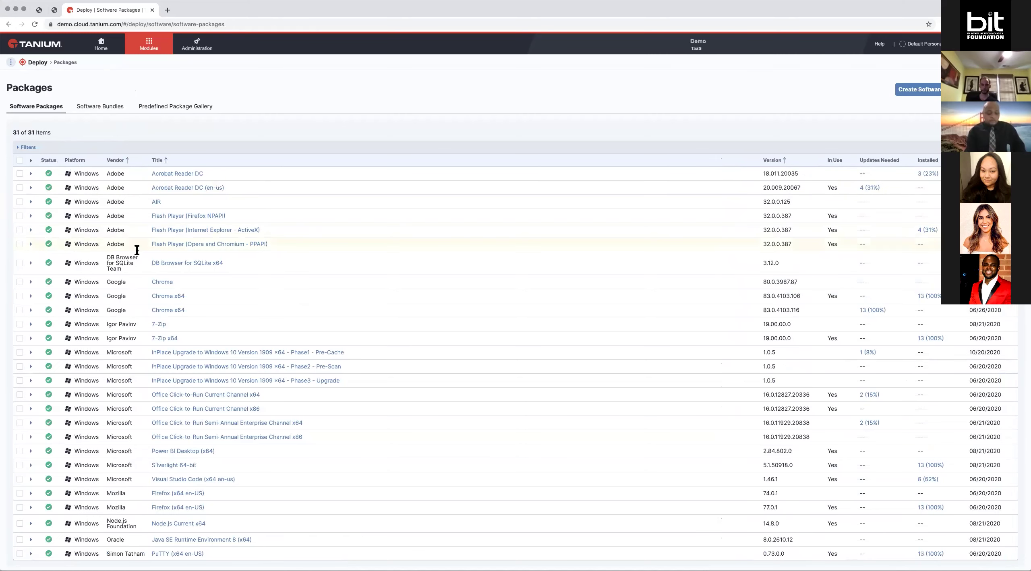
click(42, 296)
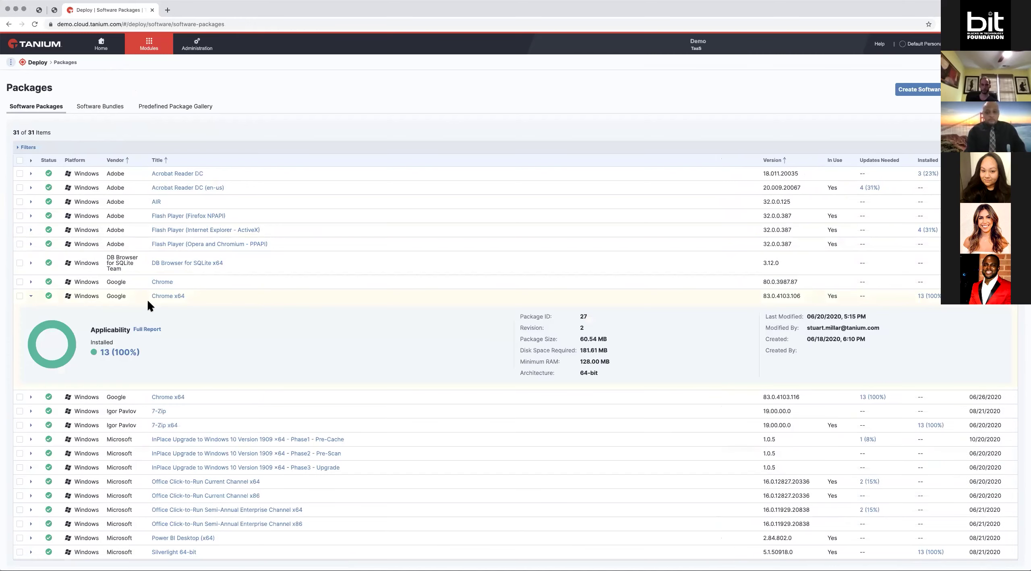
click(155, 299)
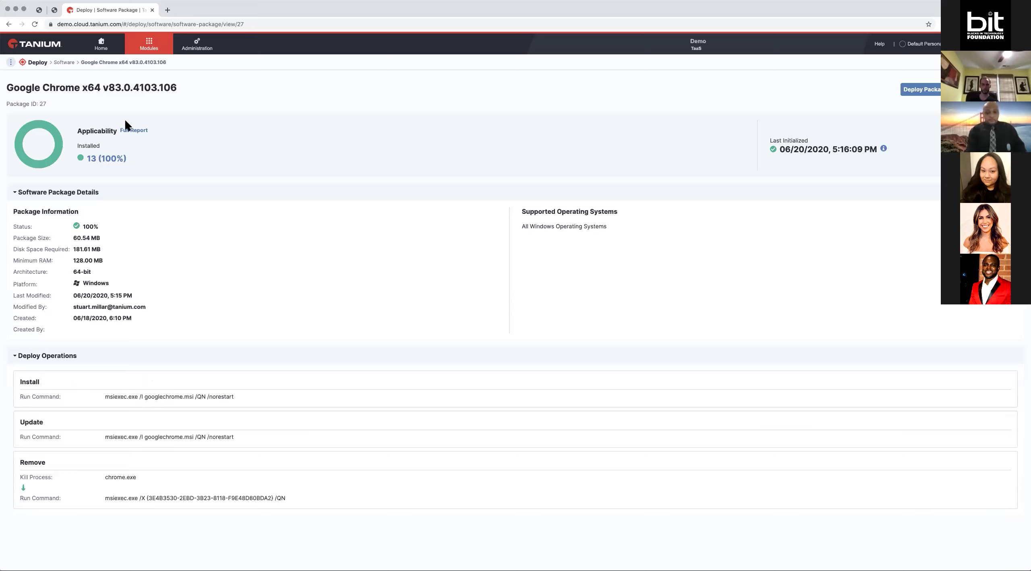
Go to the software bundles list and expand the Engineering Baseline bundle to review its included packages.
click(69, 65)
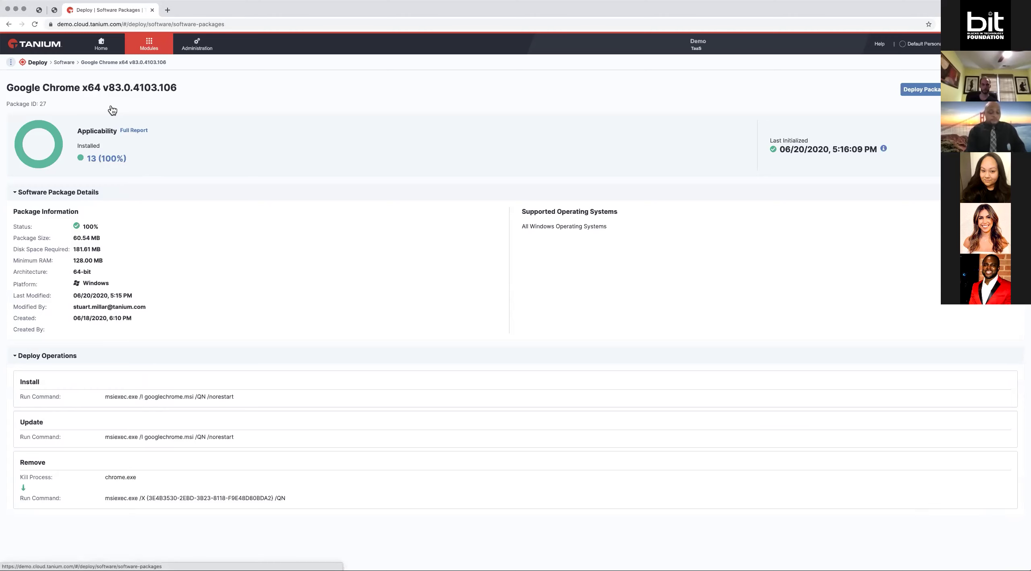
click(111, 107)
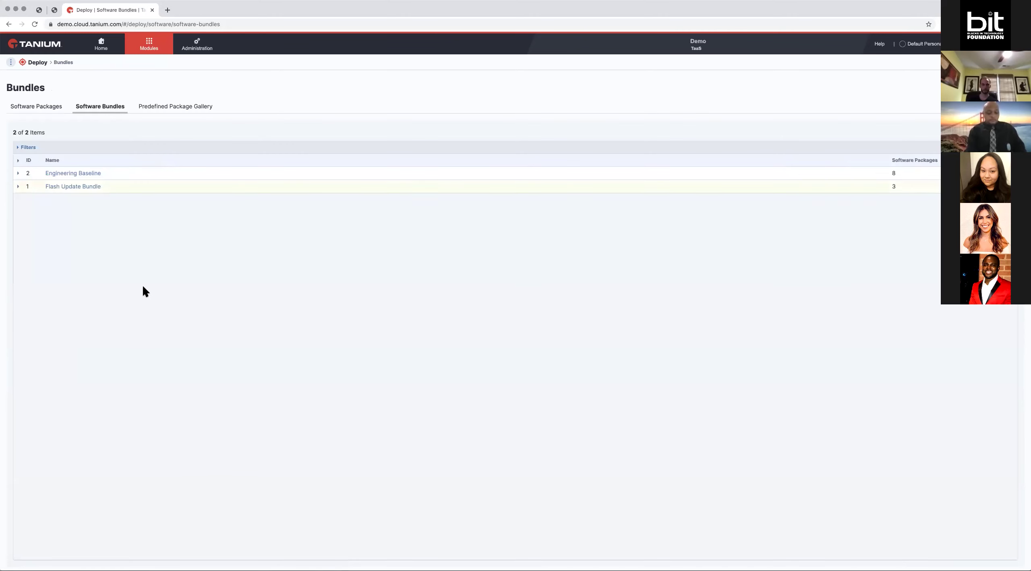
click(18, 173)
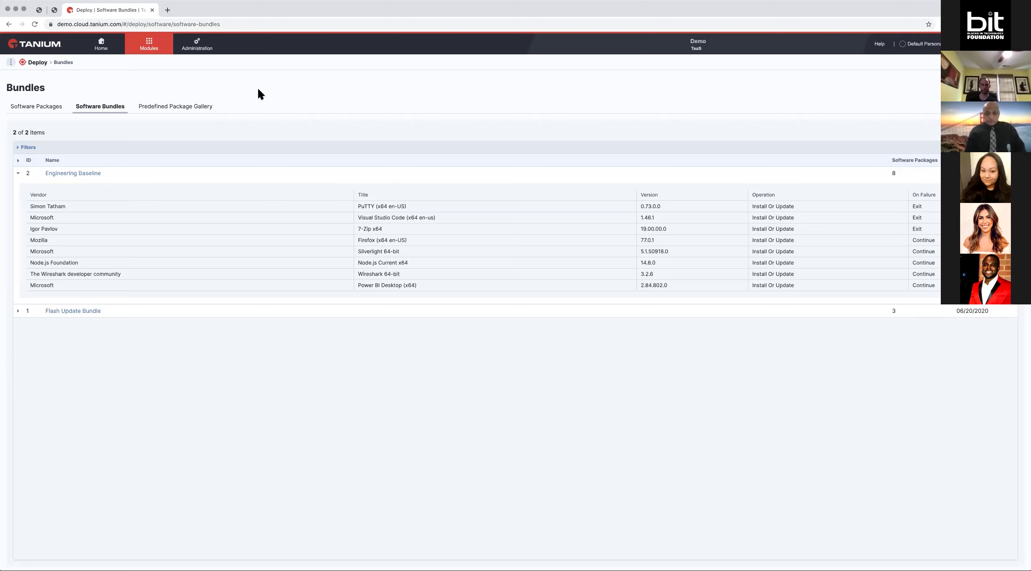
View the self-service client demo in Deploy.gif and the network architecture diagram on page 2 of TaniumArchitecture_4-22-19.pdf.
key(super+1)
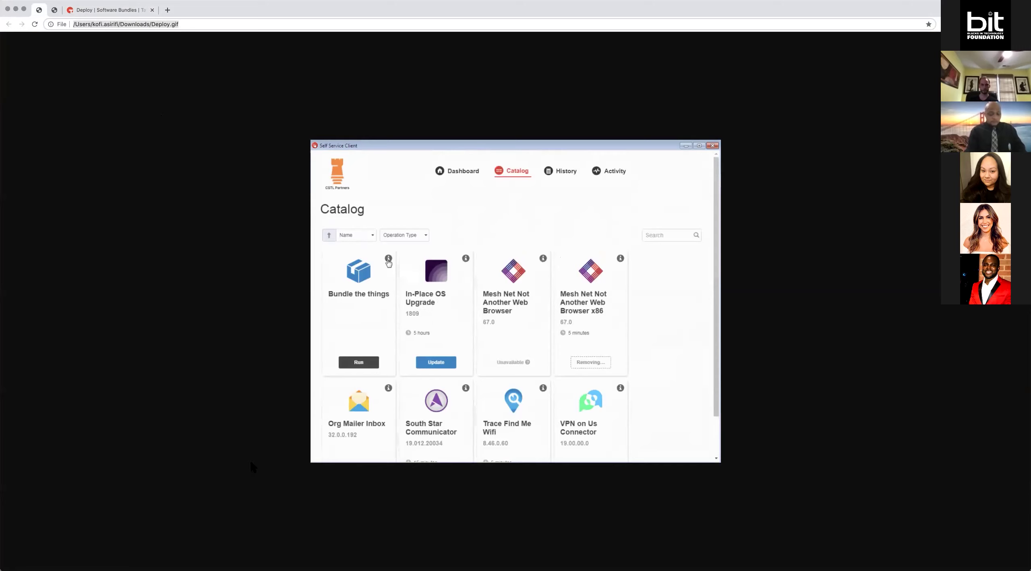
click(165, 303)
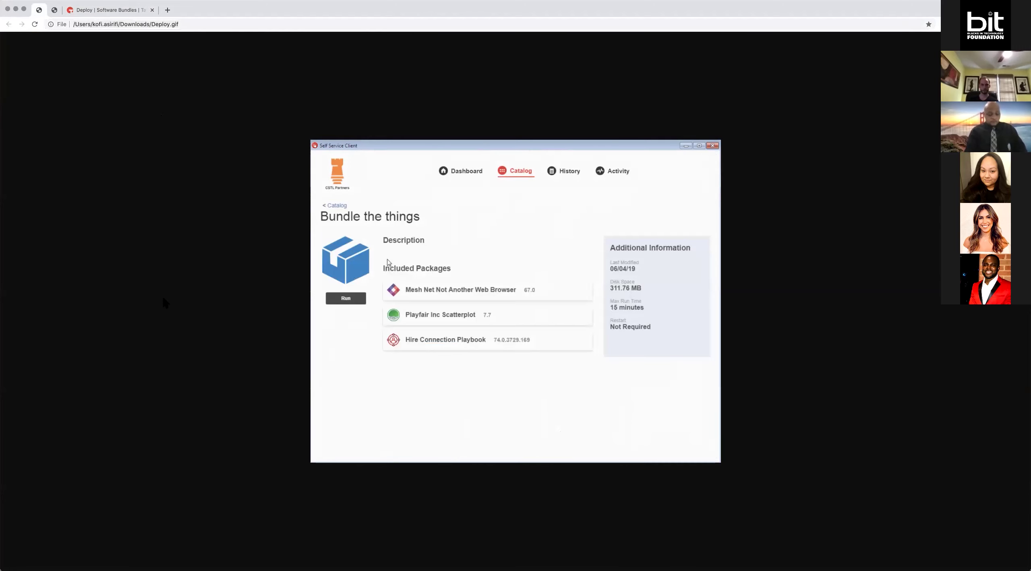
key(ctrl+Tab)
scroll(458, 256, up, 1)
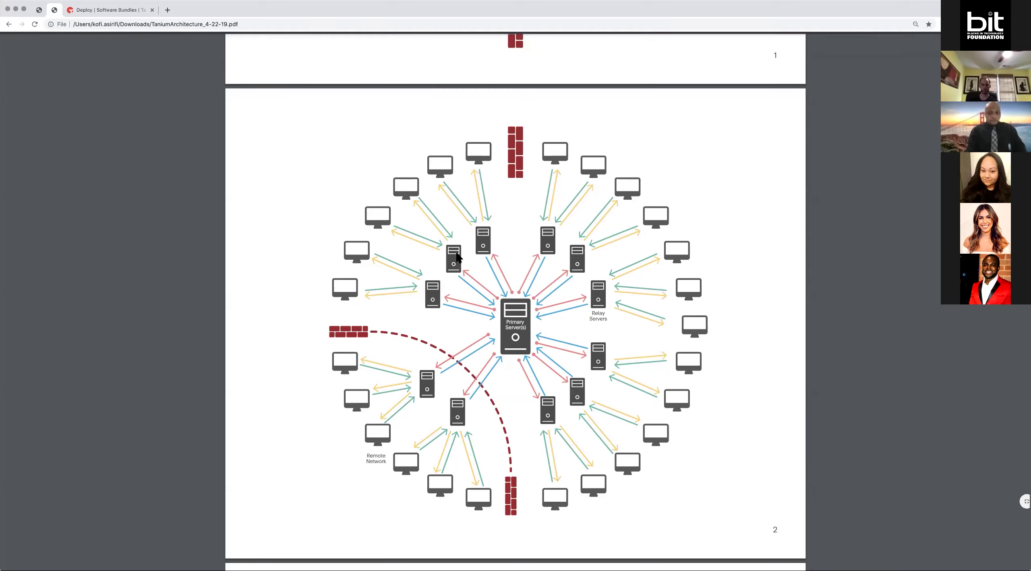